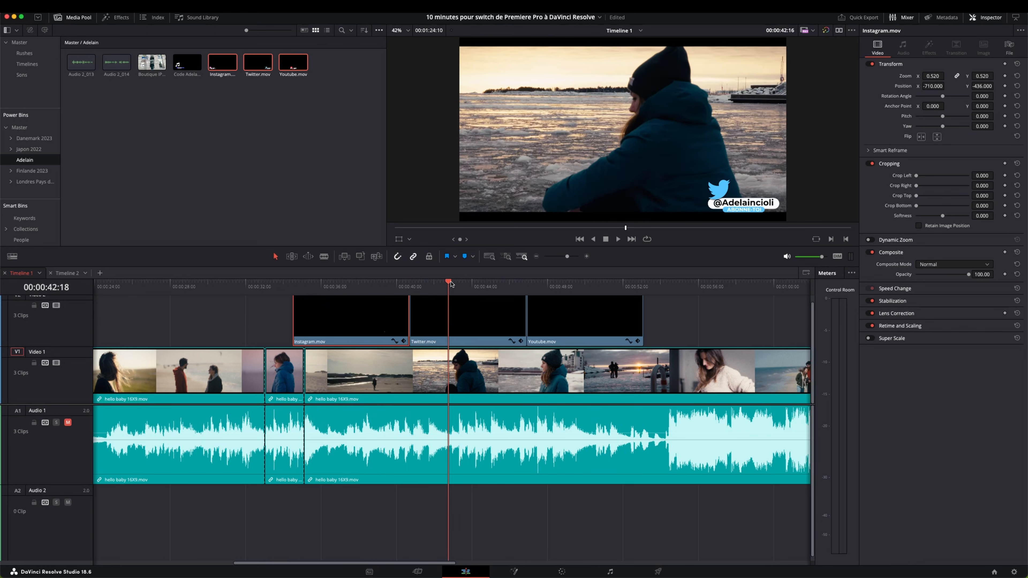
Delete the Instagram, Twitter and Youtube clips from Video 2 and browse the Danemark 2023 and Master power bins.
{"action": "key", "text": "Delete"}
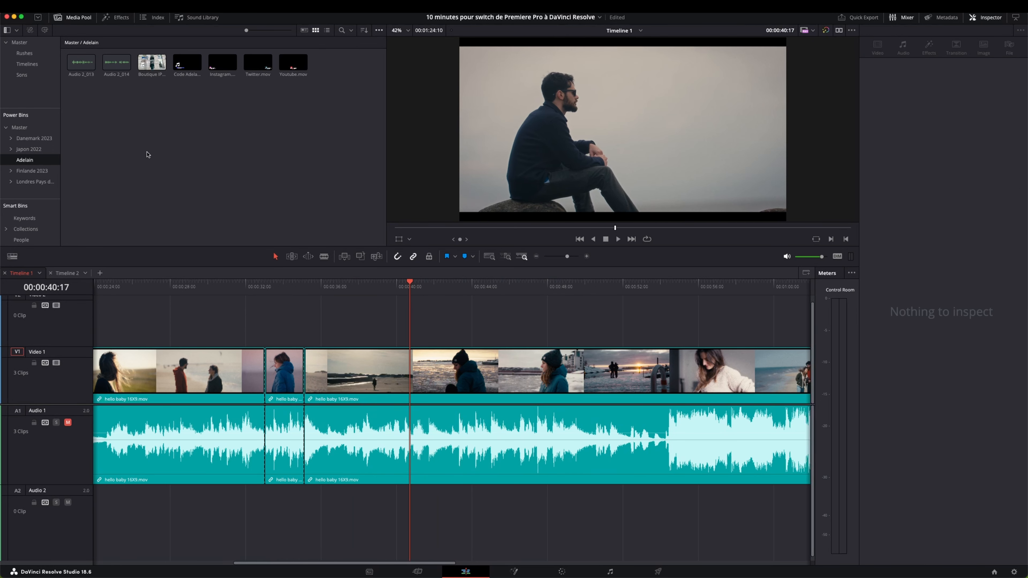
{"action": "left_click", "coordinate": [33, 138]}
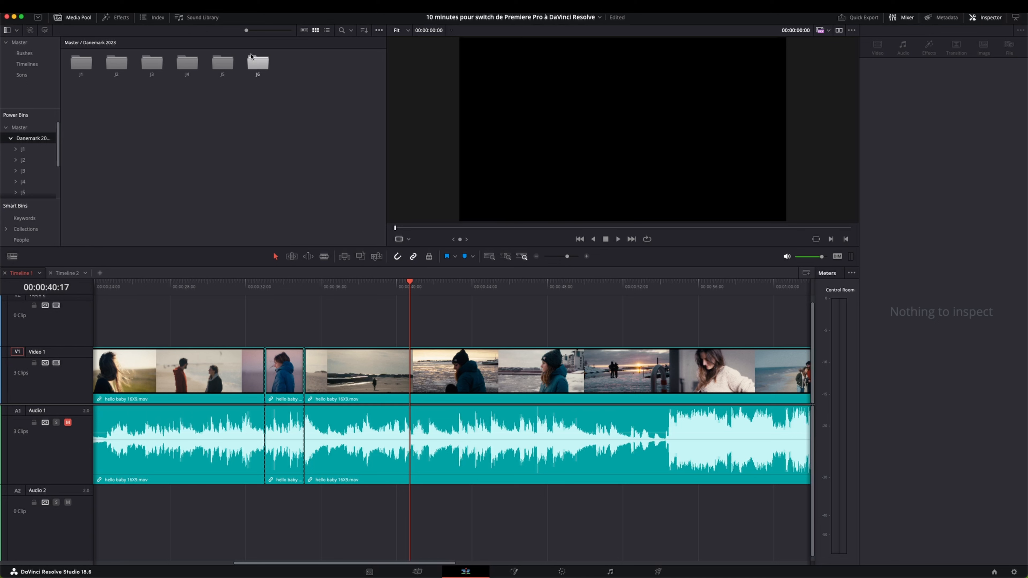
{"action": "left_click", "coordinate": [19, 128]}
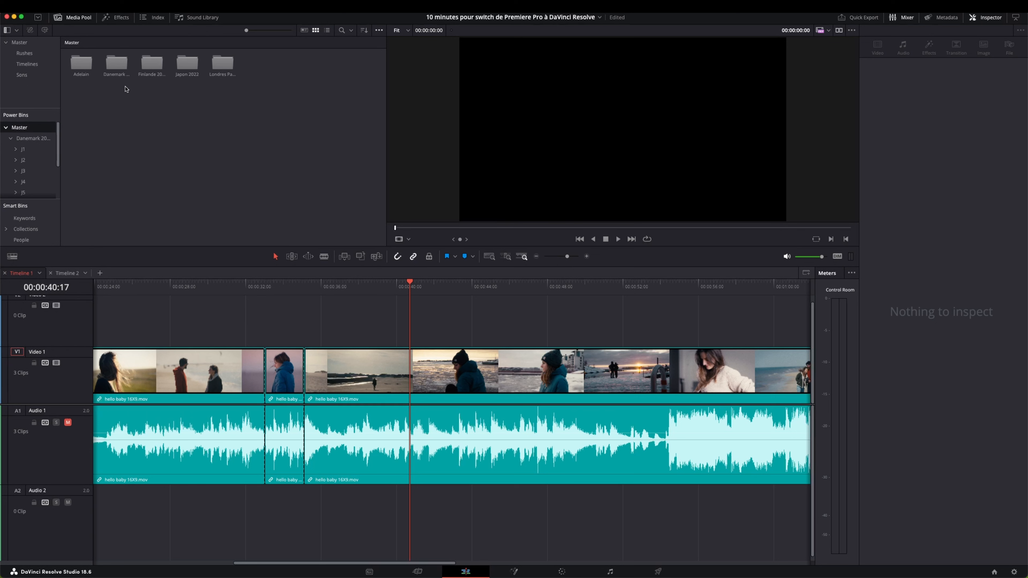
{"action": "left_click", "coordinate": [11, 138]}
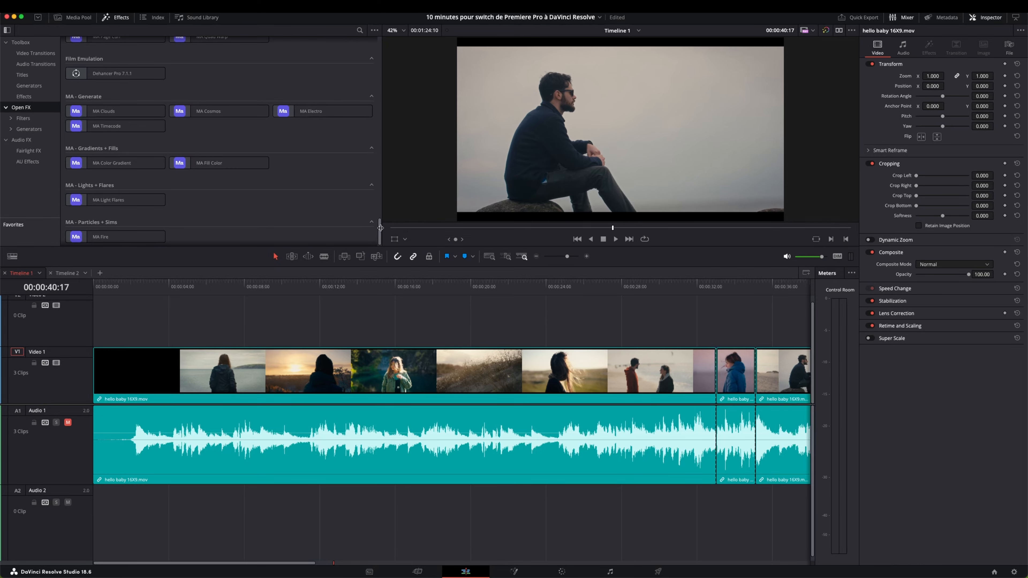
Apply the MA Zoom Blur effect from Open FX to the first clip on Video 1 and show its effect settings.
{"action": "mouse_move", "coordinate": [382, 225]}
{"action": "left_mouse_down"}
{"action": "mouse_move", "coordinate": [384, 217]}
{"action": "mouse_move", "coordinate": [382, 238]}
{"action": "left_mouse_up"}
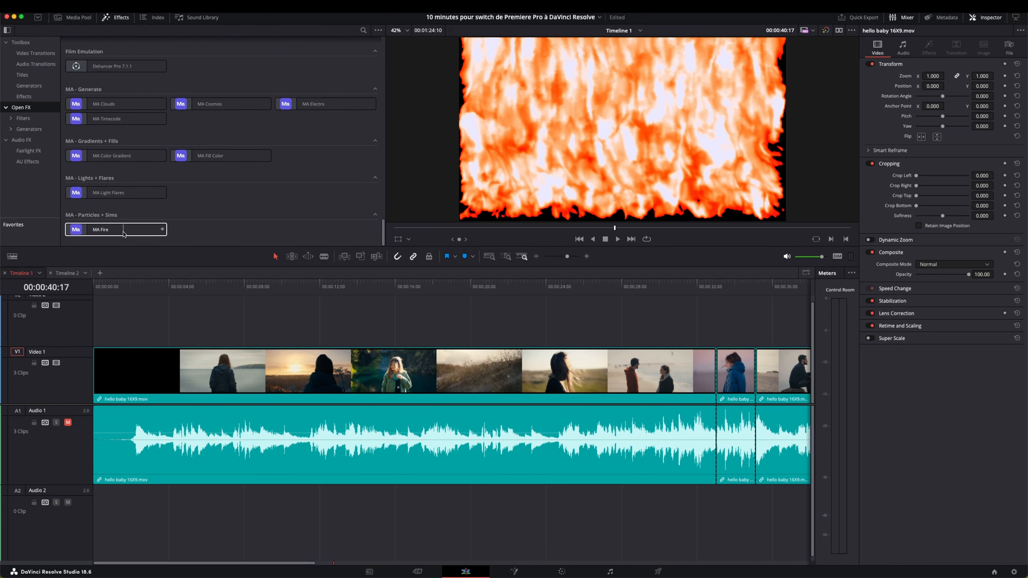
{"action": "scroll", "coordinate": [210, 198], "scroll_direction": "up", "scroll_amount": 5}
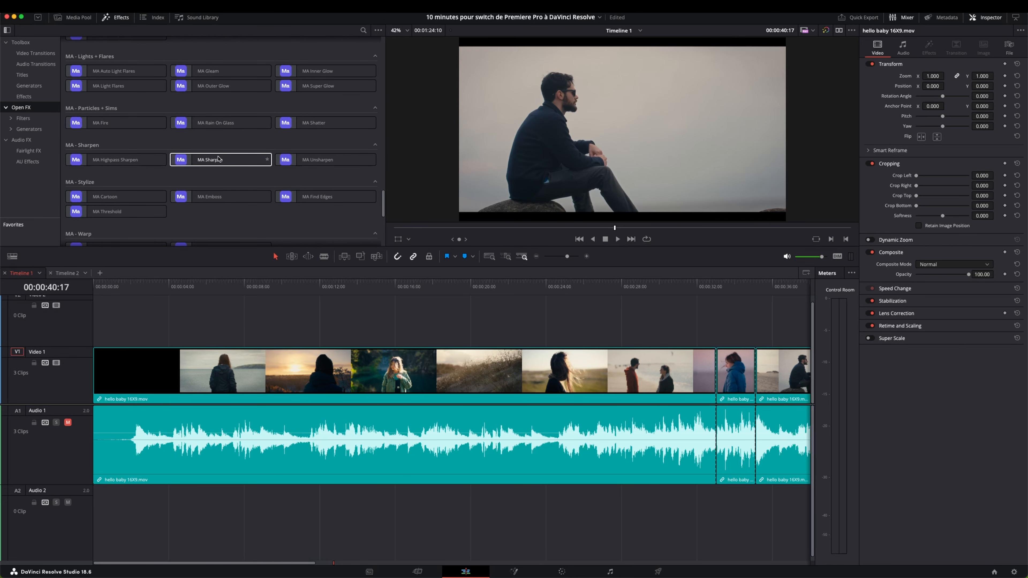
{"action": "scroll", "coordinate": [307, 106], "scroll_direction": "down", "scroll_amount": 15}
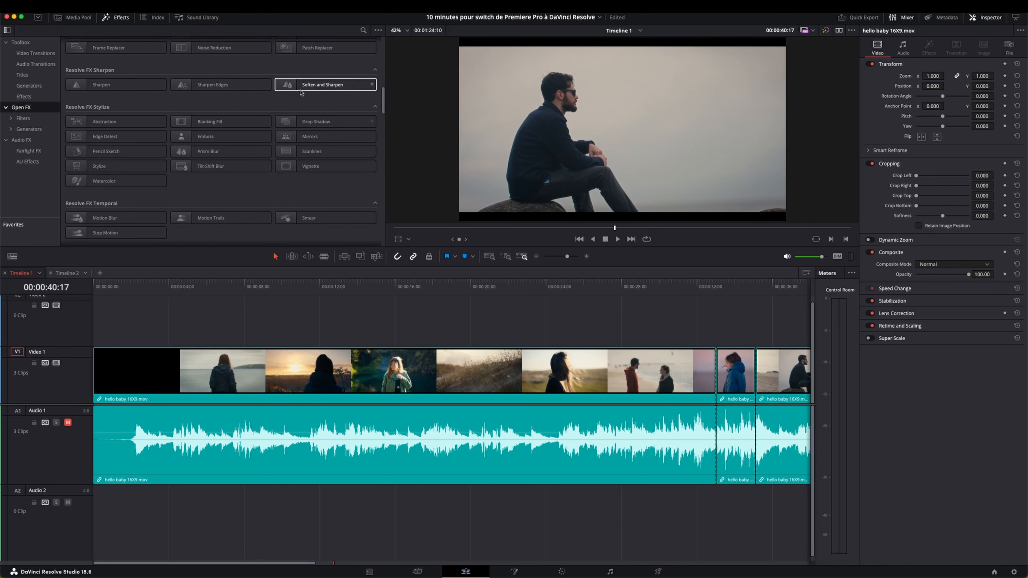
{"action": "scroll", "coordinate": [222, 161], "scroll_direction": "down", "scroll_amount": 5}
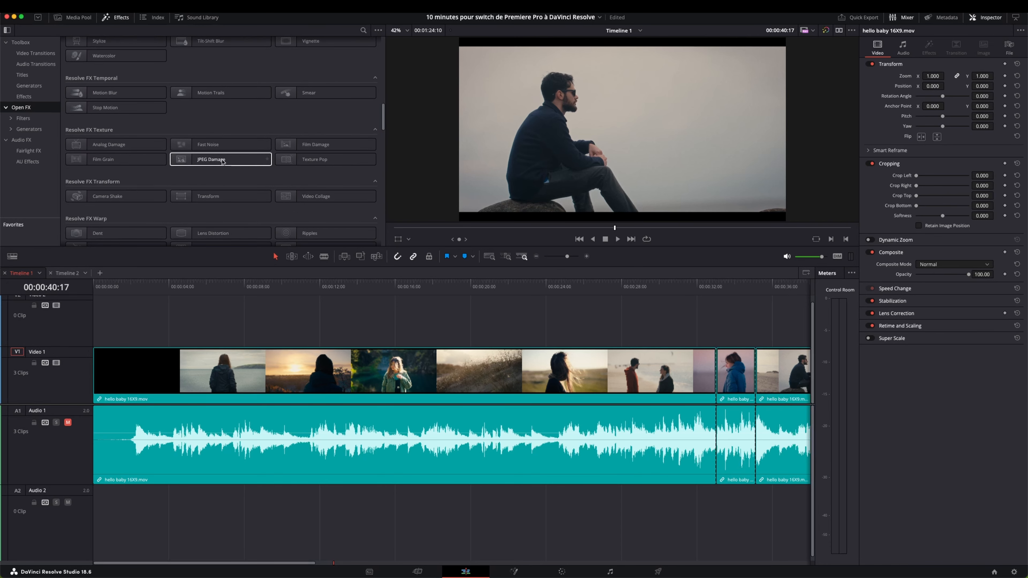
{"action": "scroll", "coordinate": [253, 131], "scroll_direction": "down", "scroll_amount": 5}
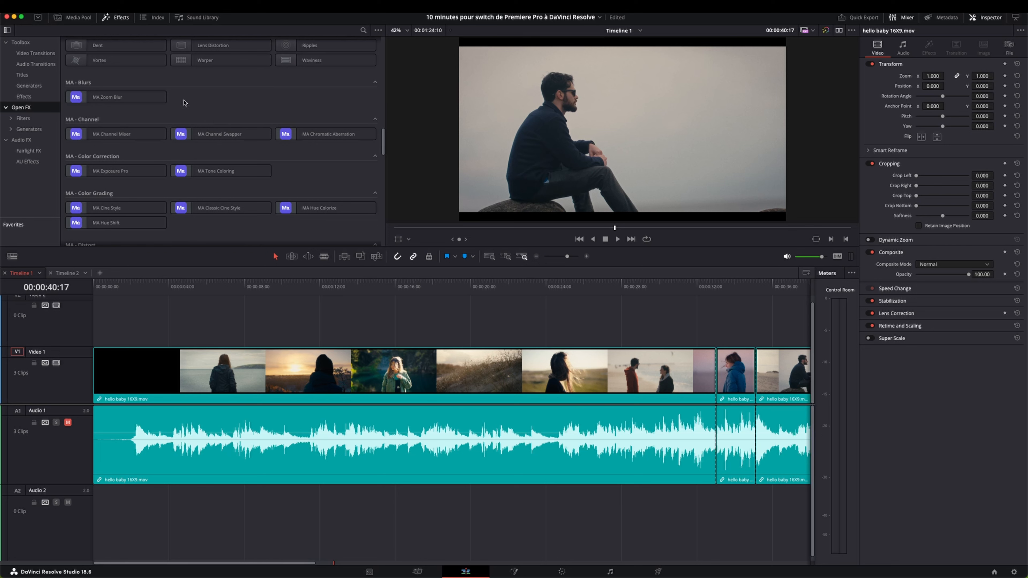
{"action": "left_click_drag", "start_coordinate": [122, 97], "coordinate": [602, 196]}
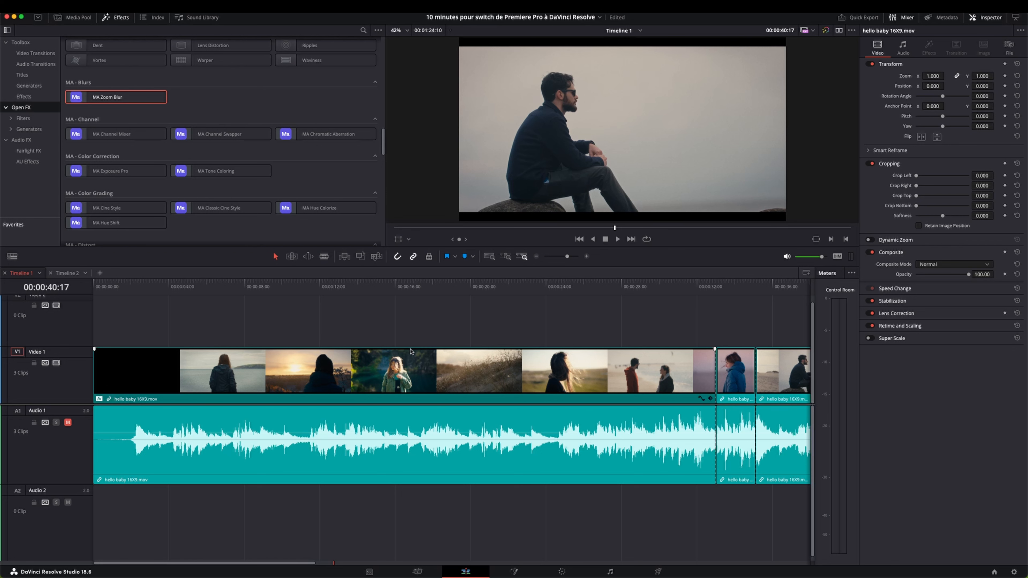
{"action": "left_click", "coordinate": [398, 363]}
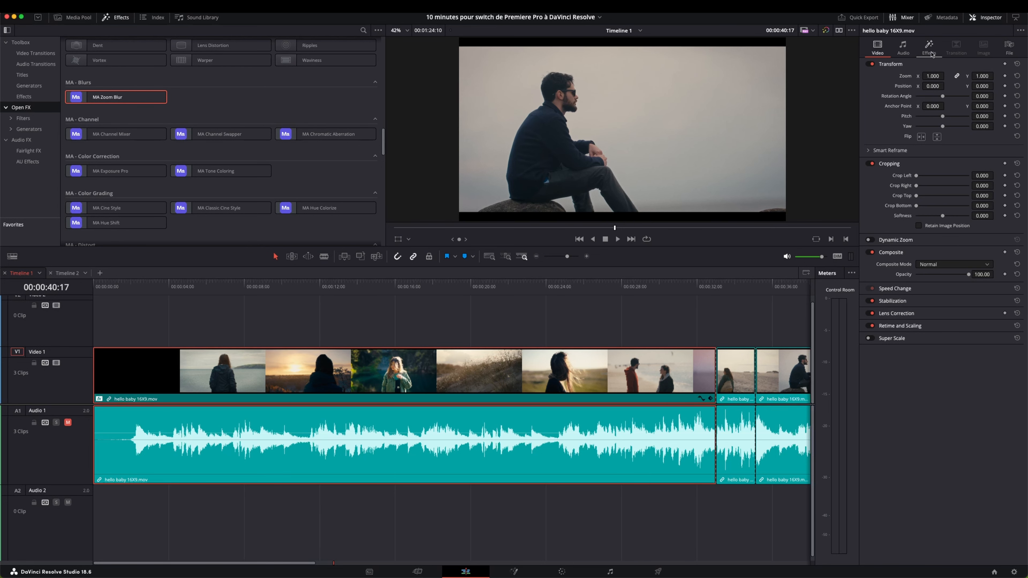
{"action": "left_click", "coordinate": [933, 51]}
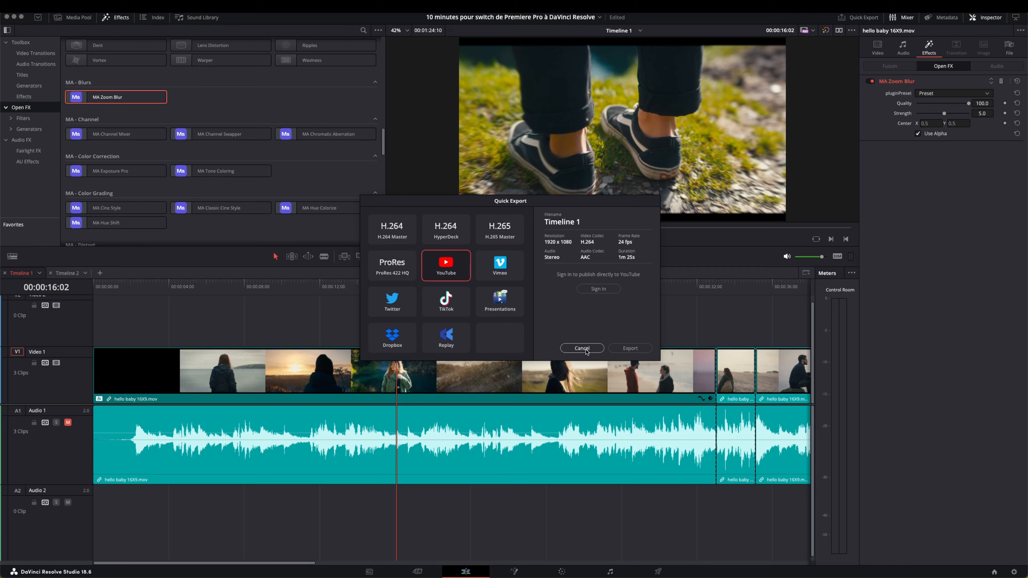
View the Deliver page and open the Create Subtitles from Audio command for Timeline 1.
{"action": "left_click", "coordinate": [658, 571]}
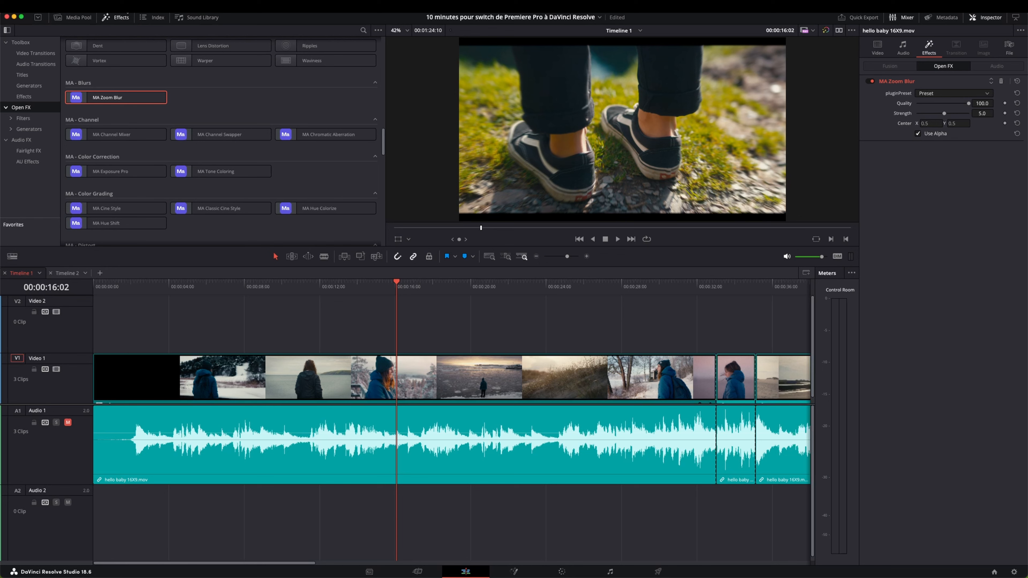
{"action": "left_click", "coordinate": [126, 6]}
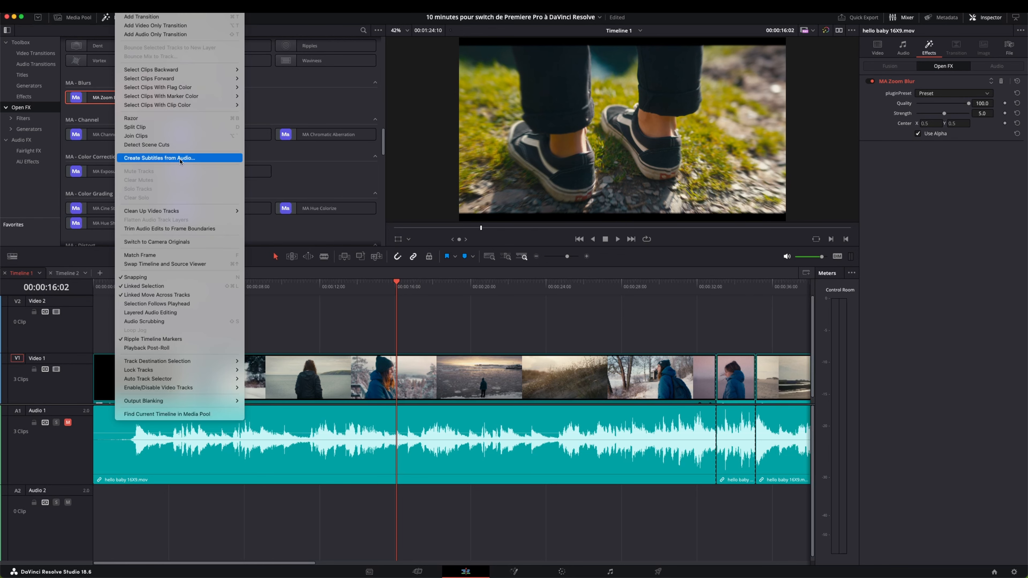
{"action": "left_click", "coordinate": [181, 158]}
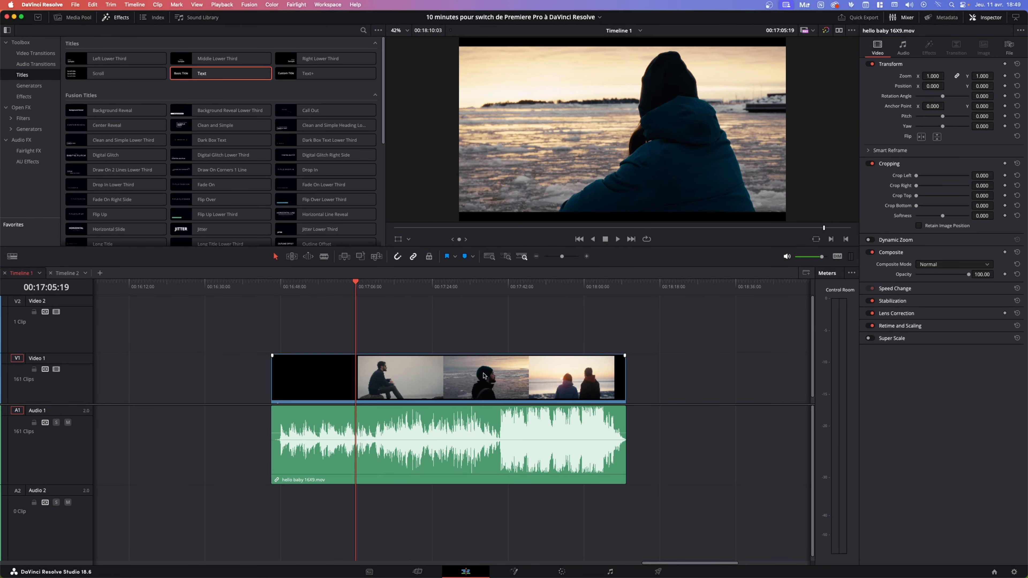
Switch the project's timeline format to vertical resolution, 1080 x 1920 HD, and save the project settings.
{"action": "left_click", "coordinate": [484, 376]}
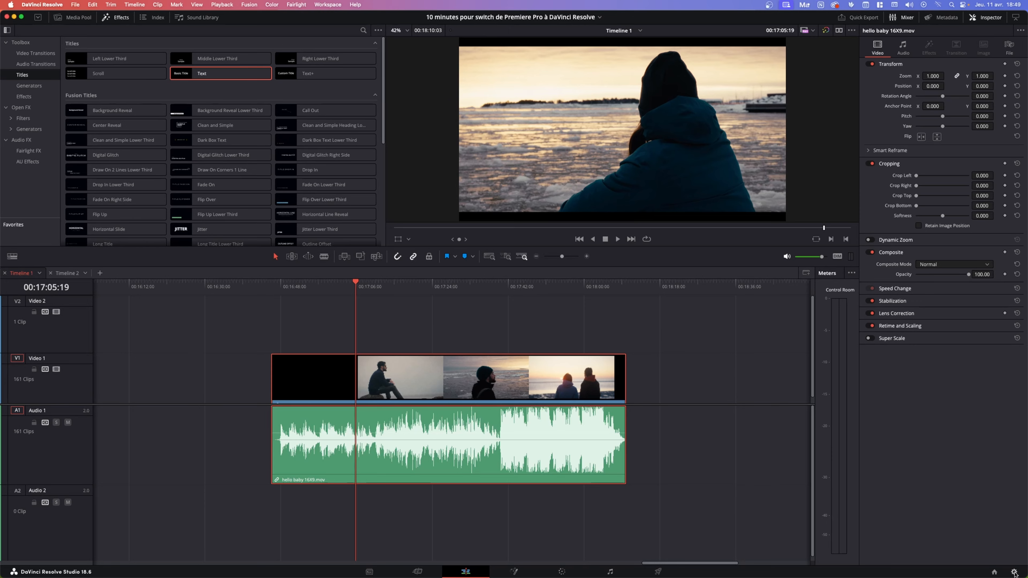
{"action": "key", "text": "shift+9"}
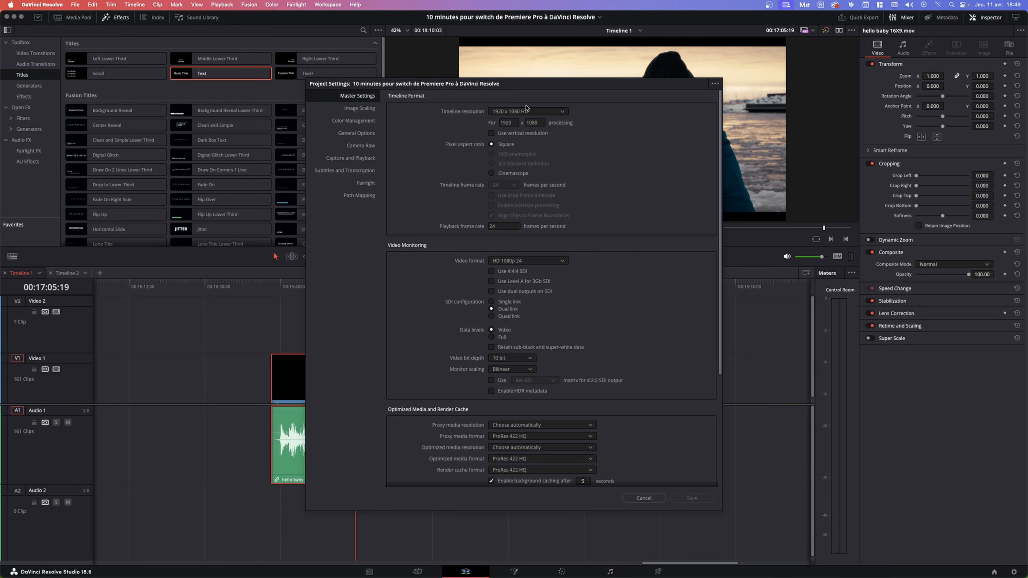
{"action": "left_click", "coordinate": [491, 134]}
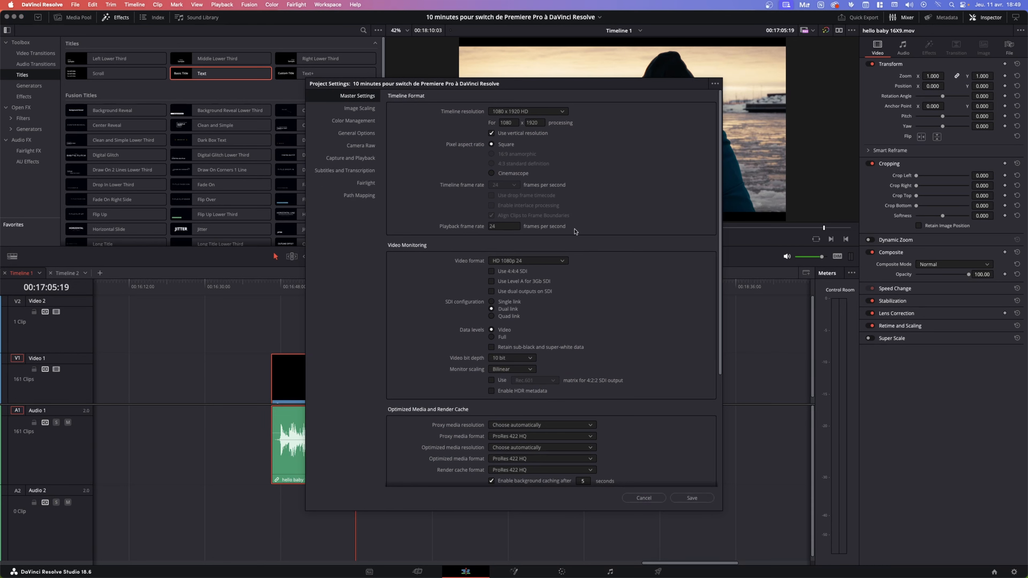
{"action": "left_click", "coordinate": [692, 498]}
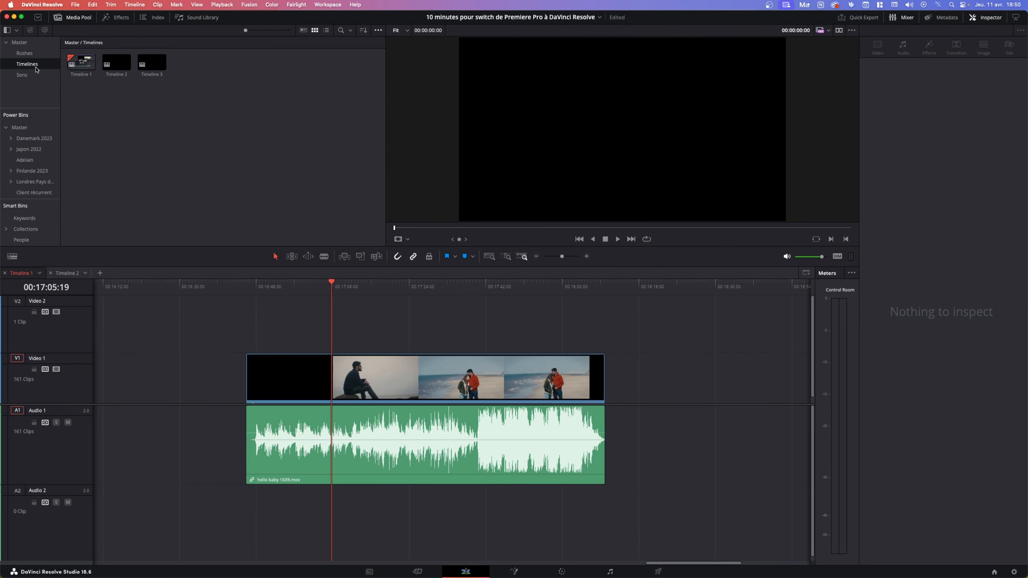
In Timeline 2's timeline settings, turn off Use Project Settings and open the Mismatched Resolution options.
{"action": "right_click", "coordinate": [115, 62]}
{"action": "mouse_move", "coordinate": [223, 68]}
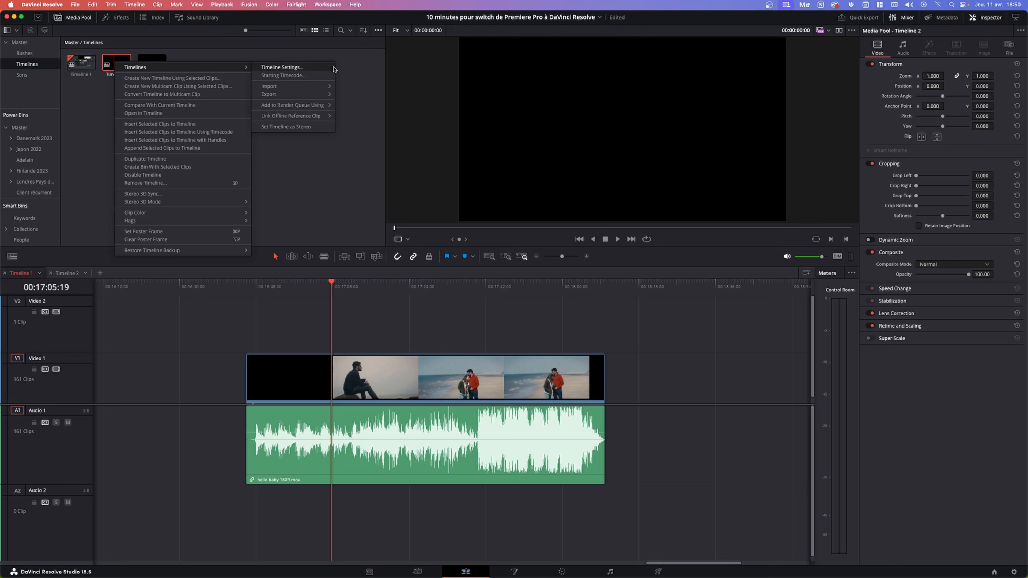
{"action": "left_click", "coordinate": [331, 67]}
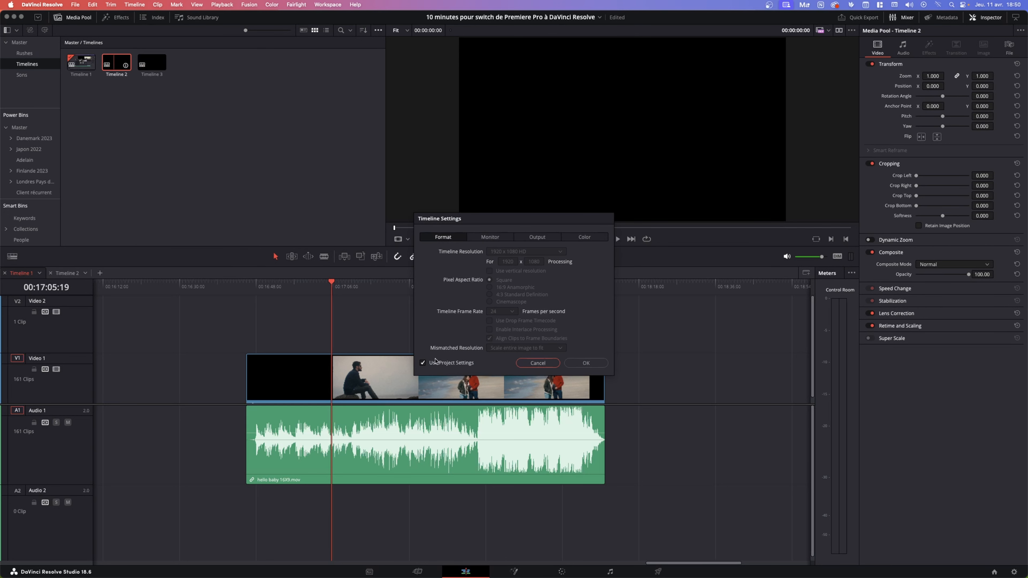
{"action": "left_click", "coordinate": [422, 363]}
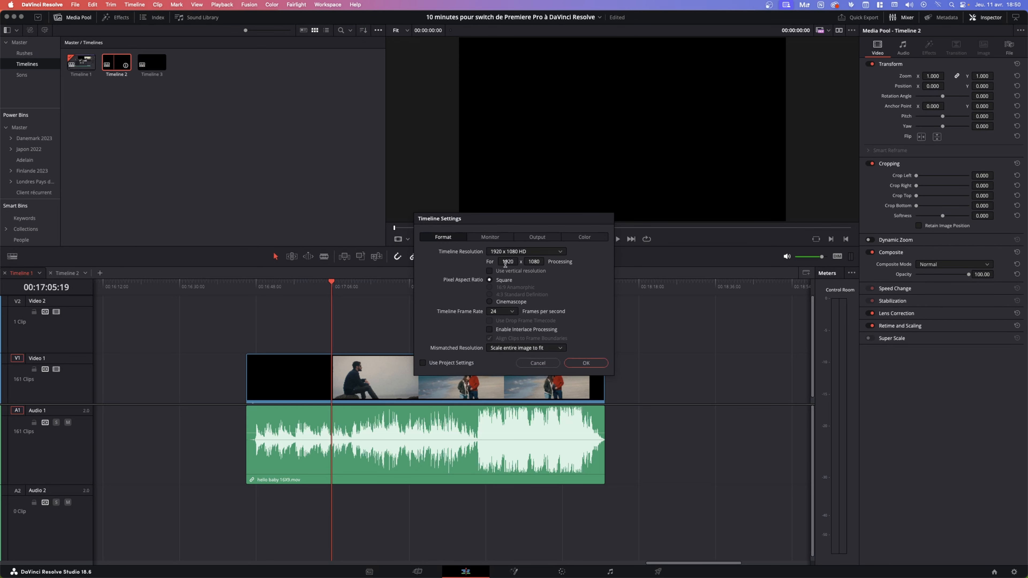
{"action": "left_click", "coordinate": [523, 349]}
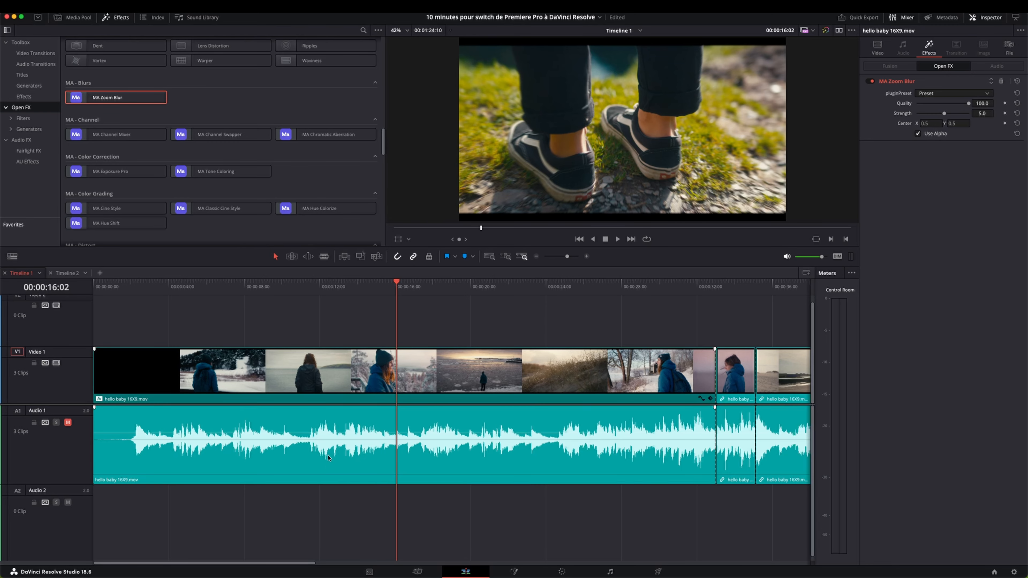
Link the first clip's video on Video 1 with its unlinked audio on Audio 1.
{"action": "left_click", "coordinate": [319, 445]}
{"action": "right_click", "coordinate": [320, 445]}
{"action": "left_click_drag", "start_coordinate": [318, 522], "coordinate": [292, 338]}
{"action": "right_click", "coordinate": [315, 417]}
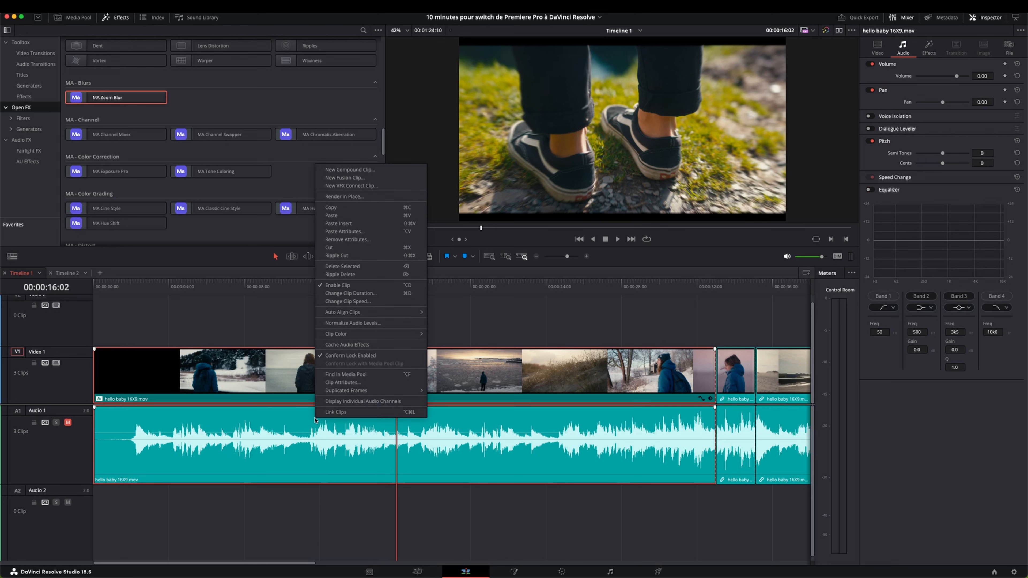
{"action": "left_click", "coordinate": [341, 413]}
{"action": "left_click", "coordinate": [427, 324]}
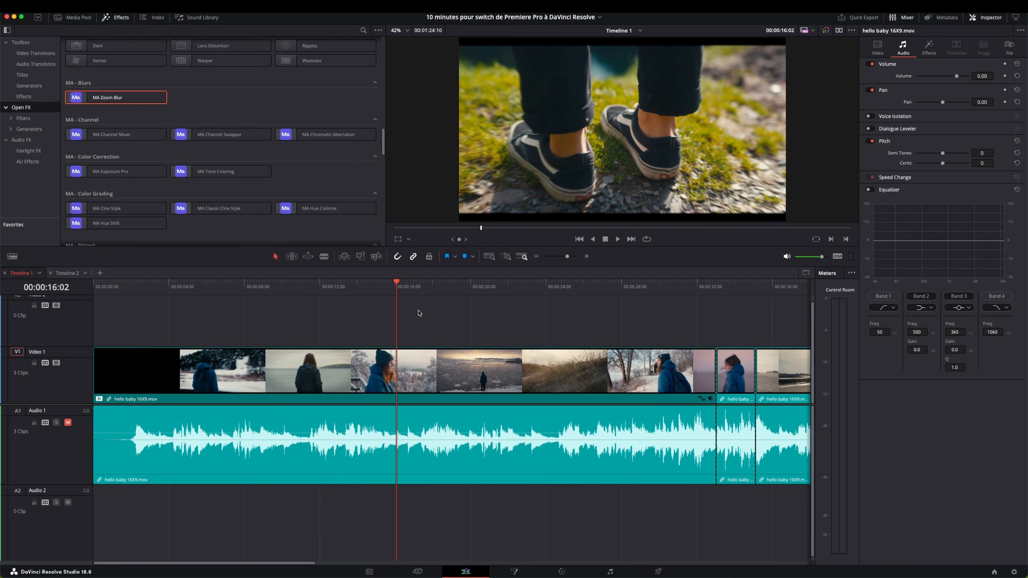
Toggle Linked Selection to try selecting the first clip's audio and video separately, and toggle Snapping.
{"action": "left_click", "coordinate": [413, 256]}
{"action": "left_click", "coordinate": [422, 441]}
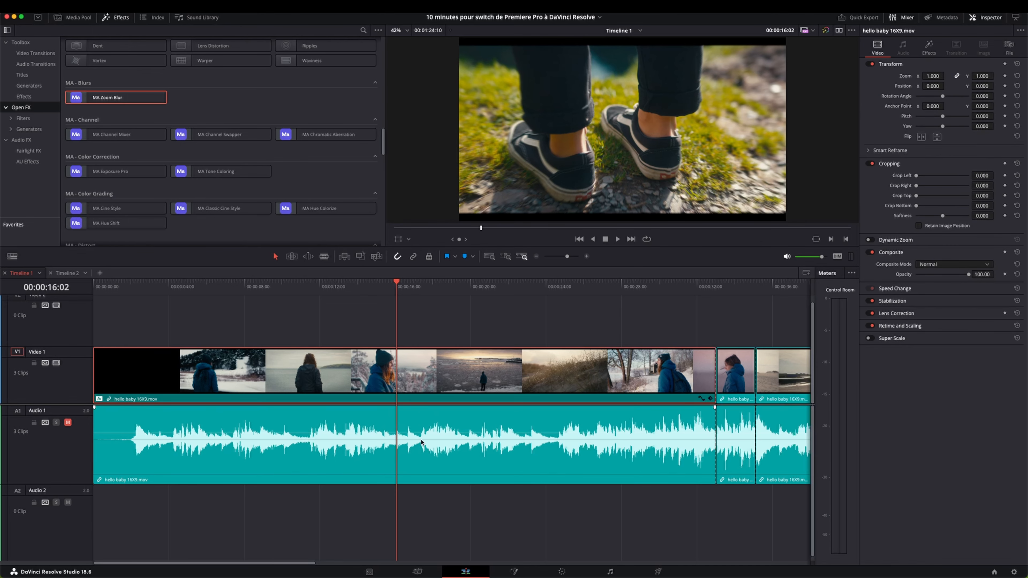
{"action": "left_click", "coordinate": [429, 367]}
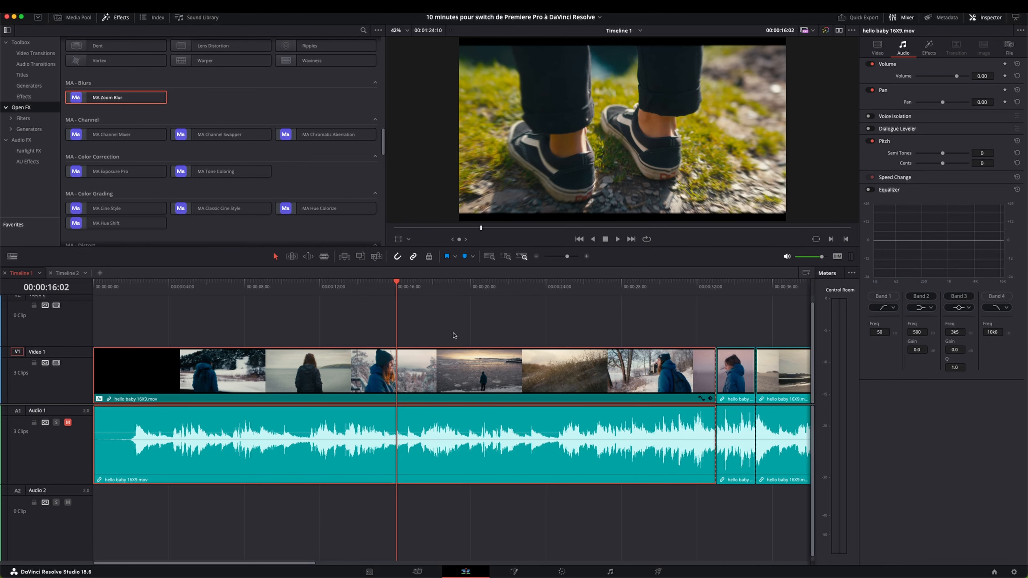
{"action": "left_click", "coordinate": [454, 334]}
{"action": "left_click", "coordinate": [447, 455]}
{"action": "left_click", "coordinate": [397, 258]}
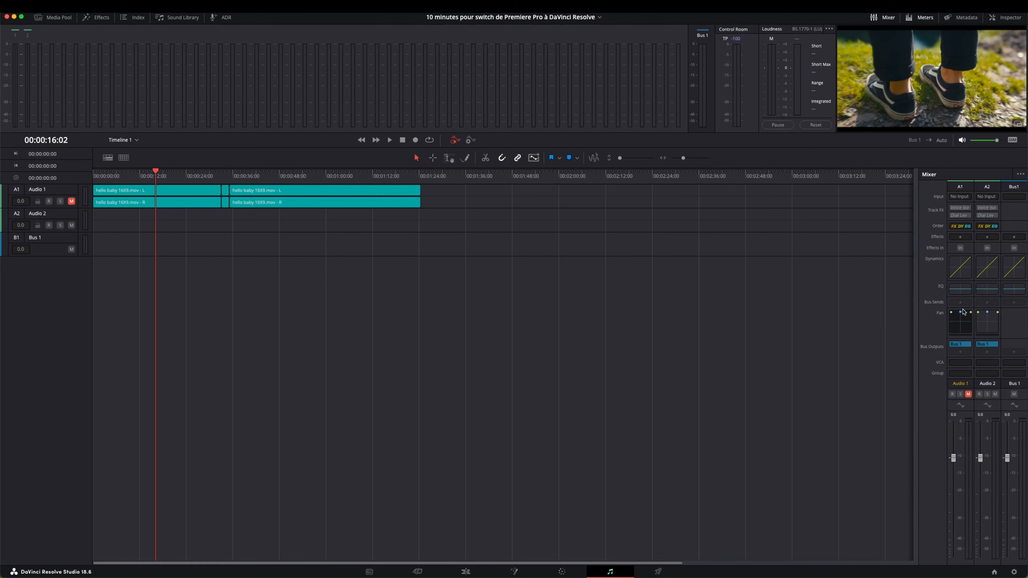
Apply the Dialog - Male lav finisher equalizer preset to the Audio 1 track.
{"action": "left_click", "coordinate": [959, 290]}
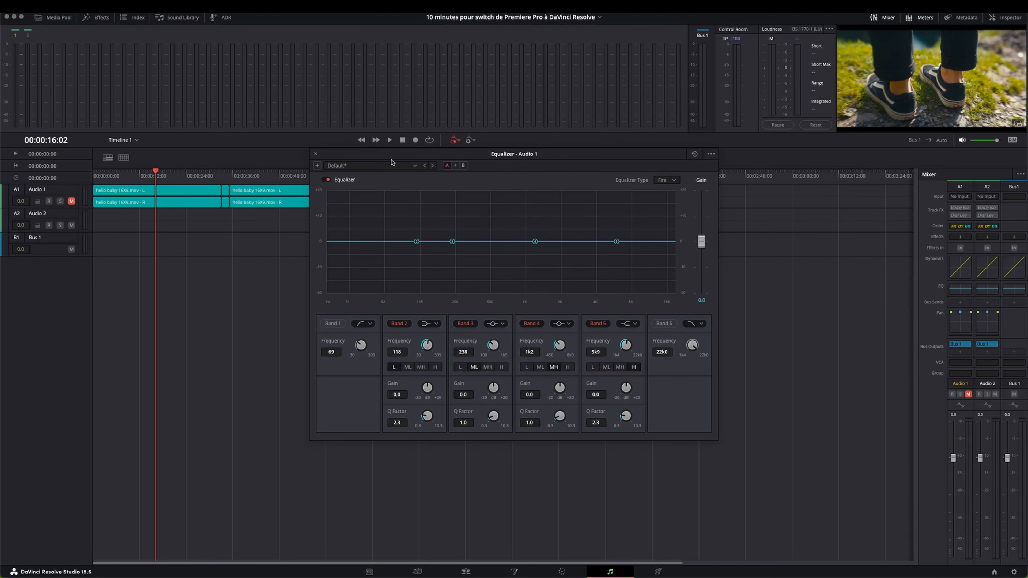
{"action": "left_click", "coordinate": [376, 168]}
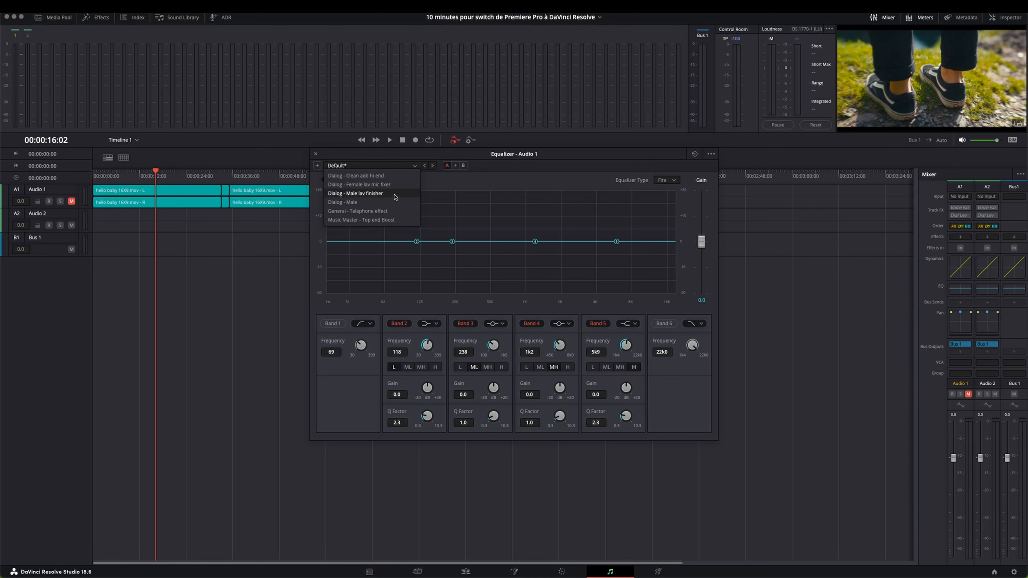
{"action": "left_click", "coordinate": [381, 194]}
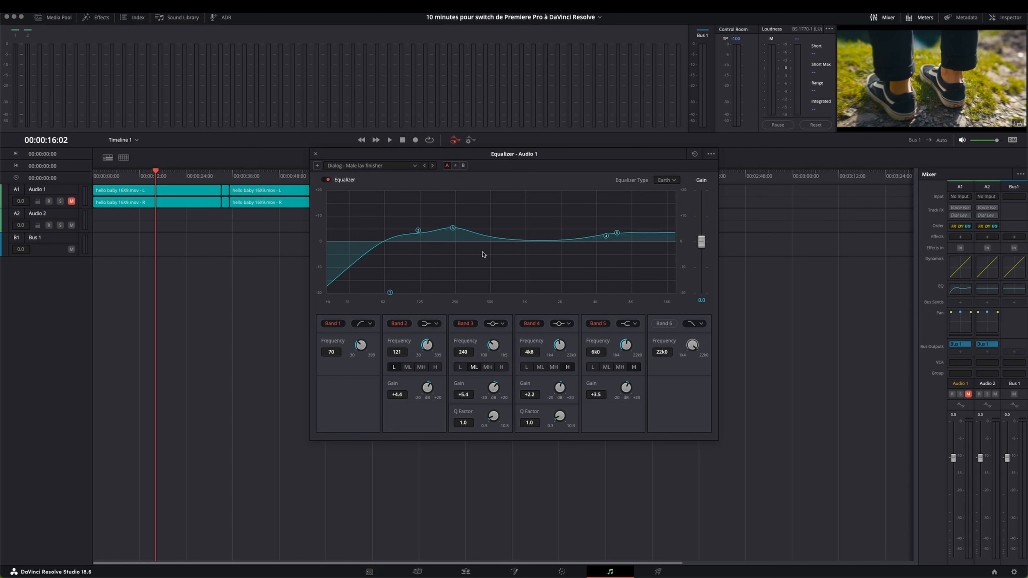
{"action": "left_click", "coordinate": [315, 153]}
Apply the Dialog - Compression dynamics preset to the Audio 1 track and return to the Edit page.
{"action": "double_click", "coordinate": [957, 270]}
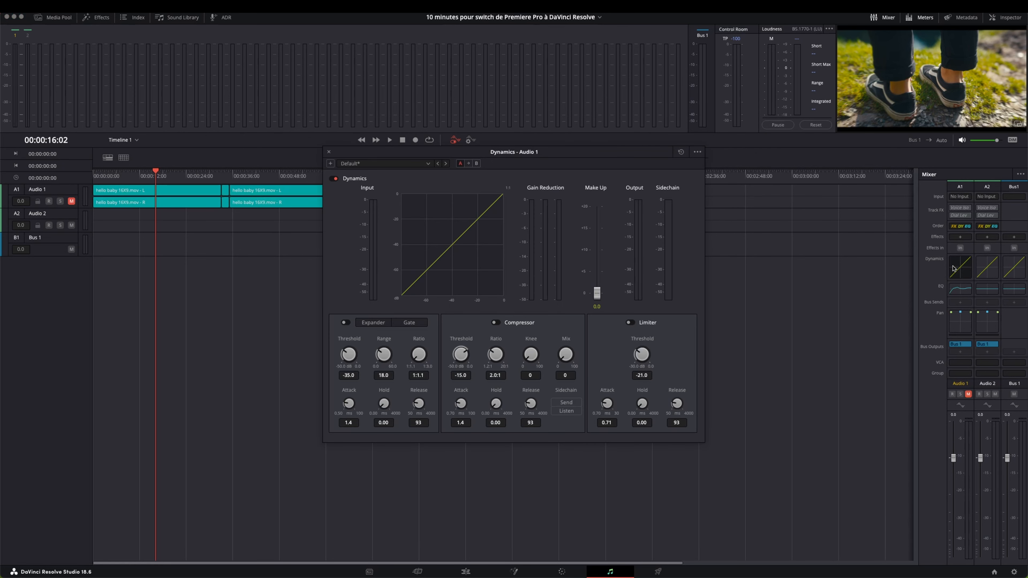
{"action": "left_click", "coordinate": [408, 164]}
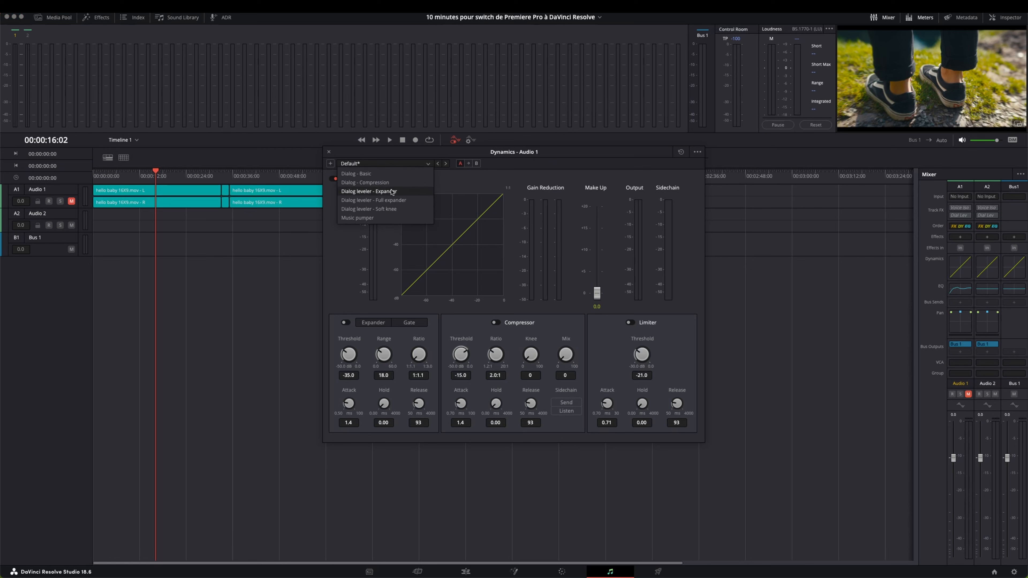
{"action": "left_click", "coordinate": [416, 182]}
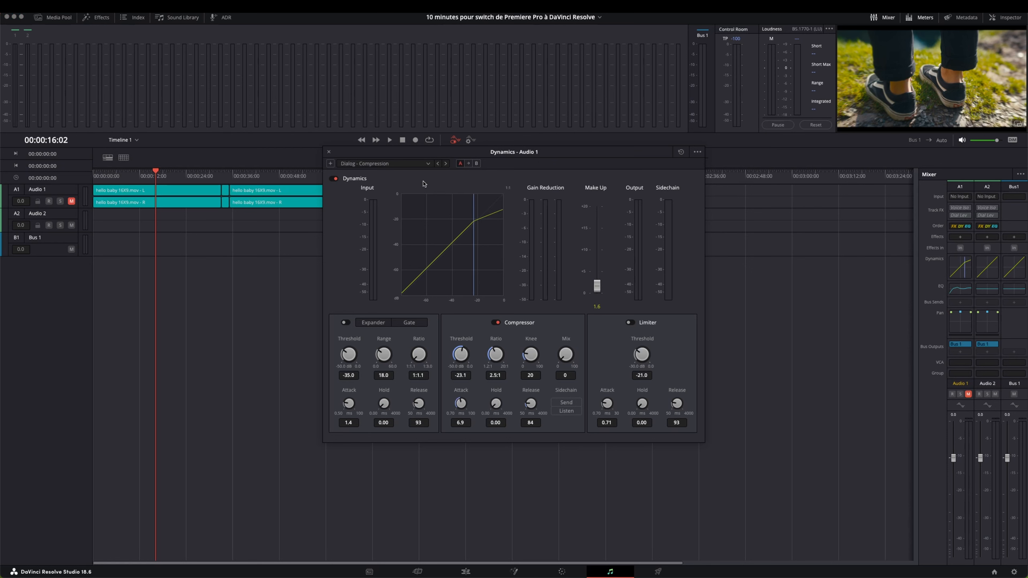
{"action": "left_click", "coordinate": [329, 152]}
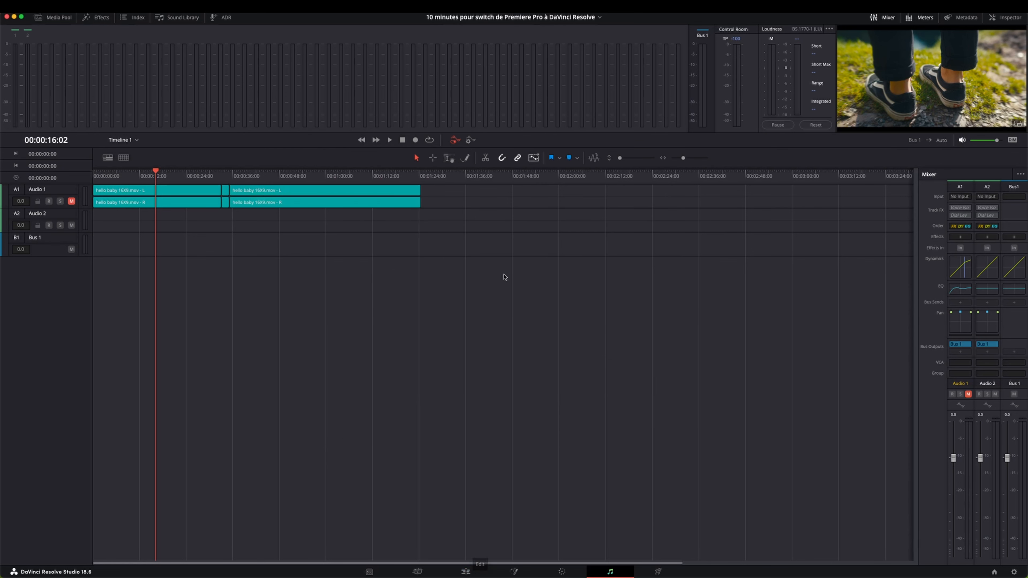
{"action": "left_click", "coordinate": [466, 571]}
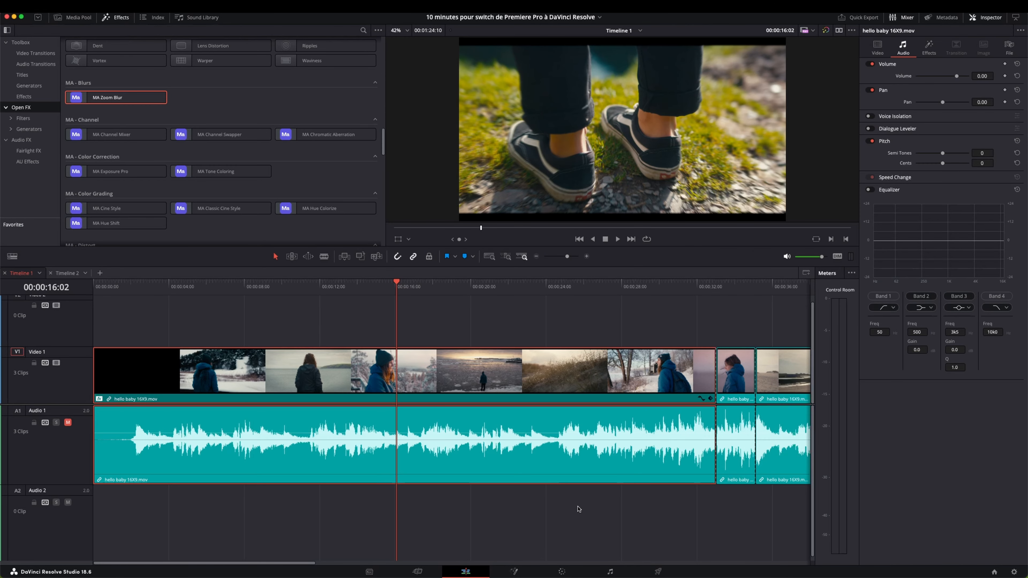